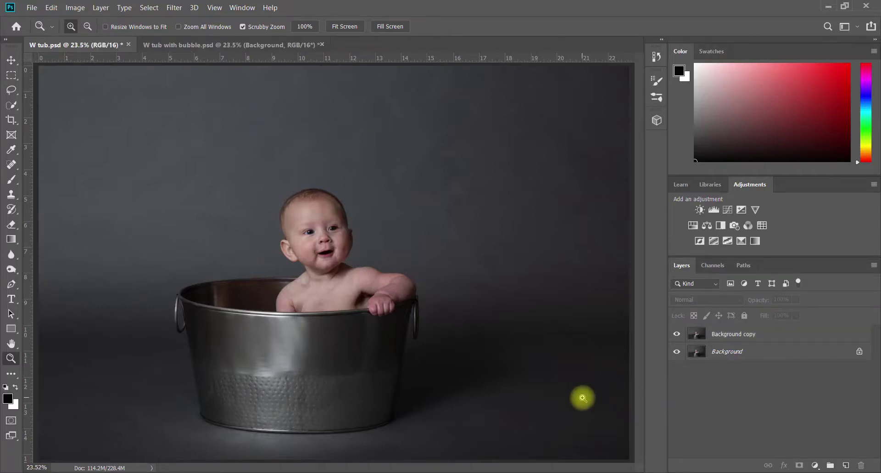
- Select the Background copy layer above the Background layer in the Layers panel
left_click(696, 333)
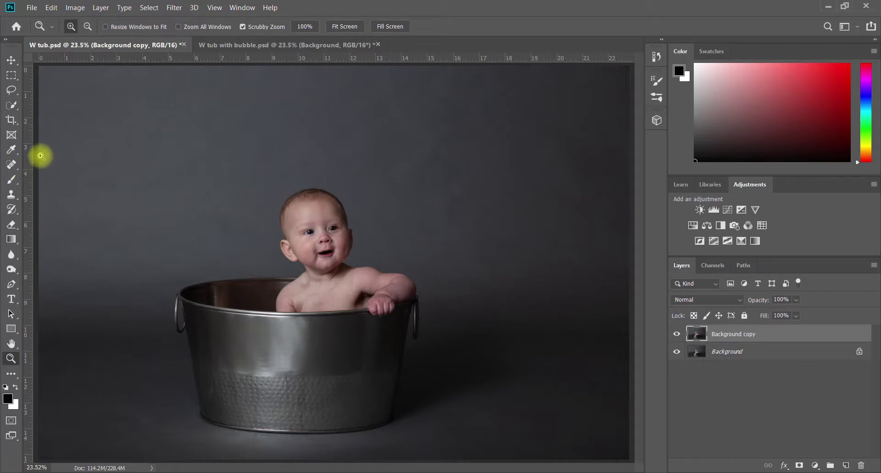
- Place the 'suds' image into W tub.psd as an embedded layer
left_click(30, 10)
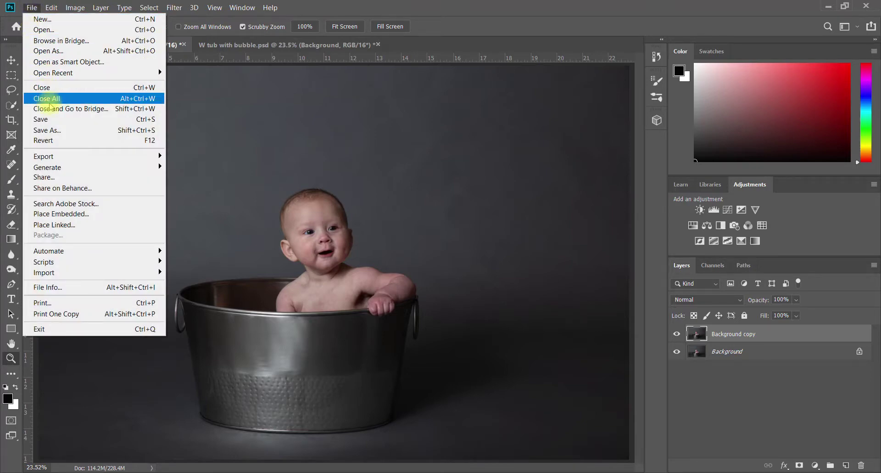
left_click(86, 214)
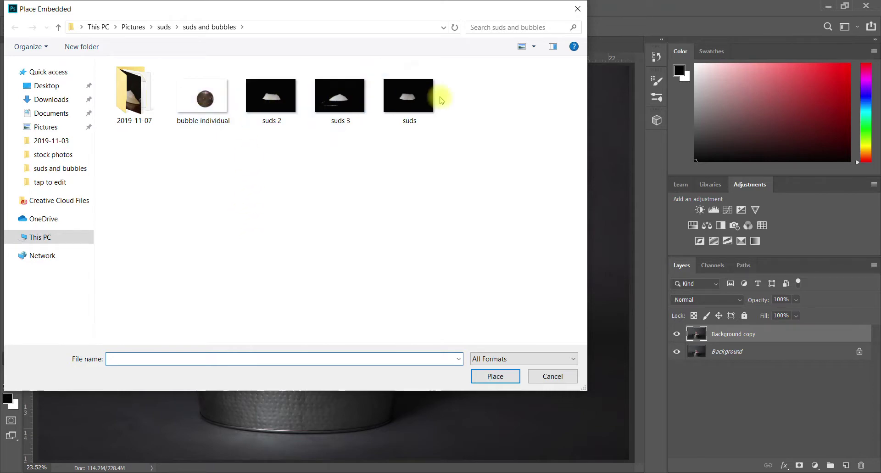
left_click(407, 94)
left_click(505, 374)
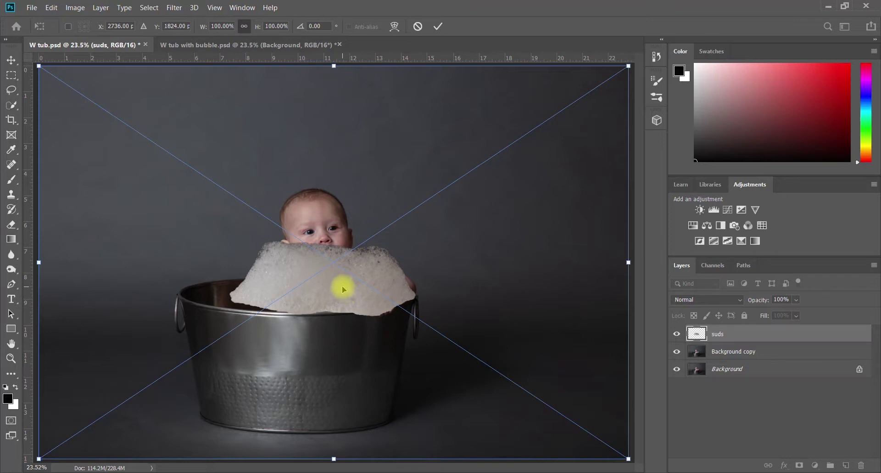
- Flip the suds horizontally, position them across the tub's front rim, and commit the transform
left_click_drag(343, 288, 283, 322)
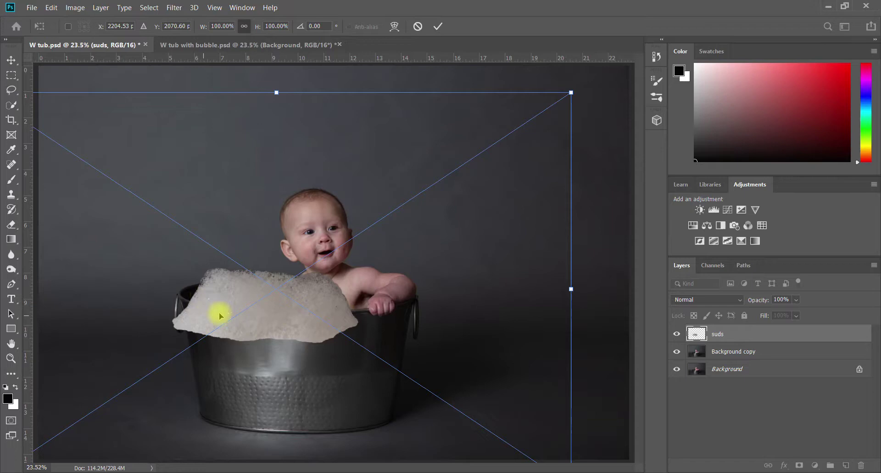
left_click_drag(271, 295, 322, 184)
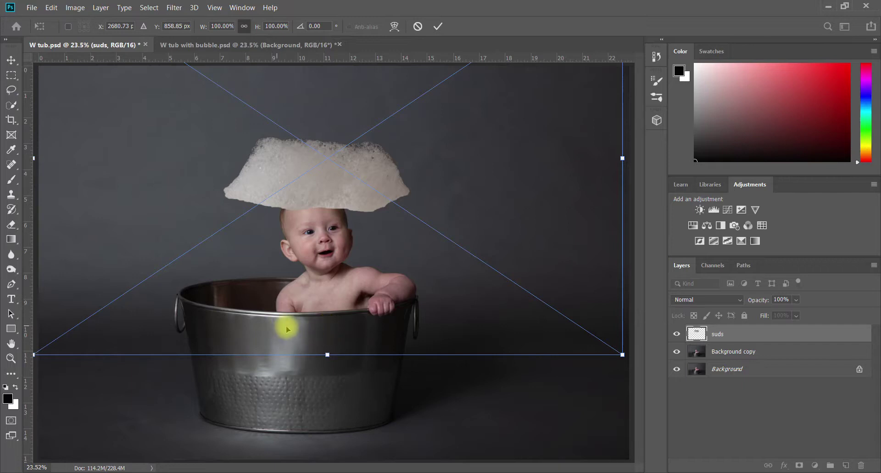
right_click(329, 187)
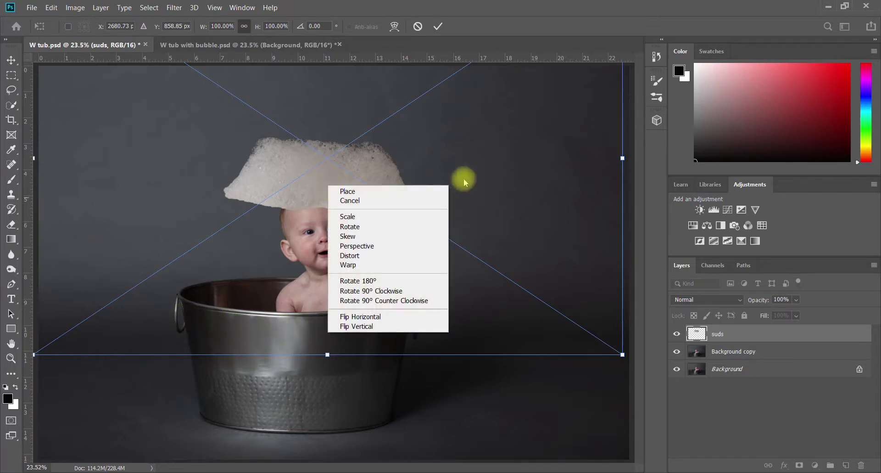
left_click(394, 316)
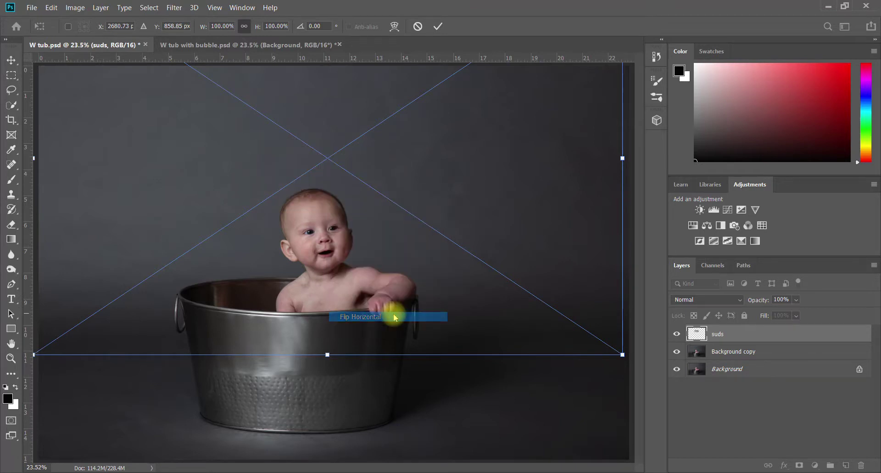
left_click_drag(341, 188, 264, 330)
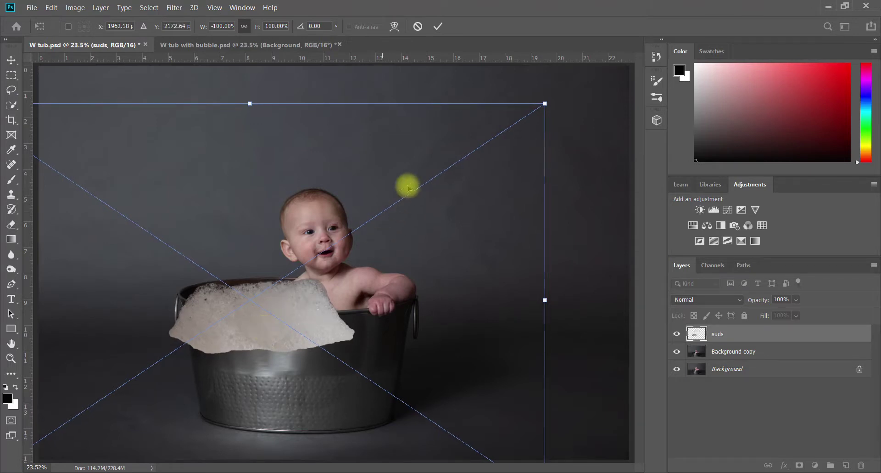
left_click(440, 27)
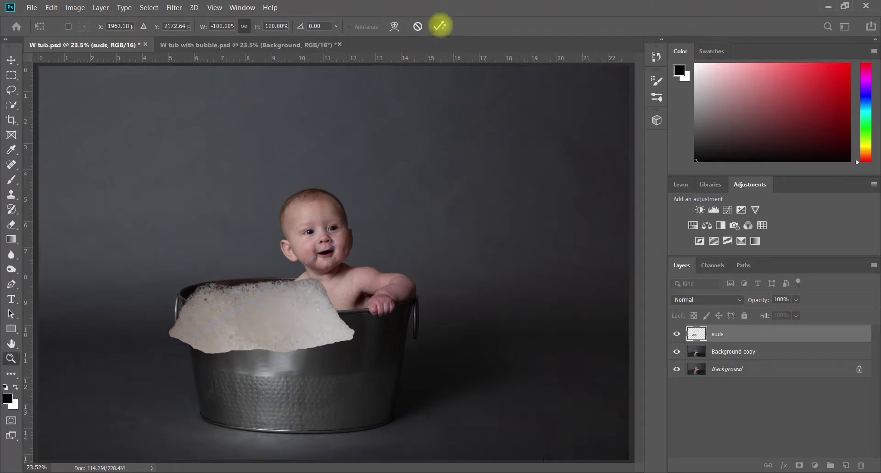
- Zoom in on the tub and add a white layer mask to the suds layer
key("z")
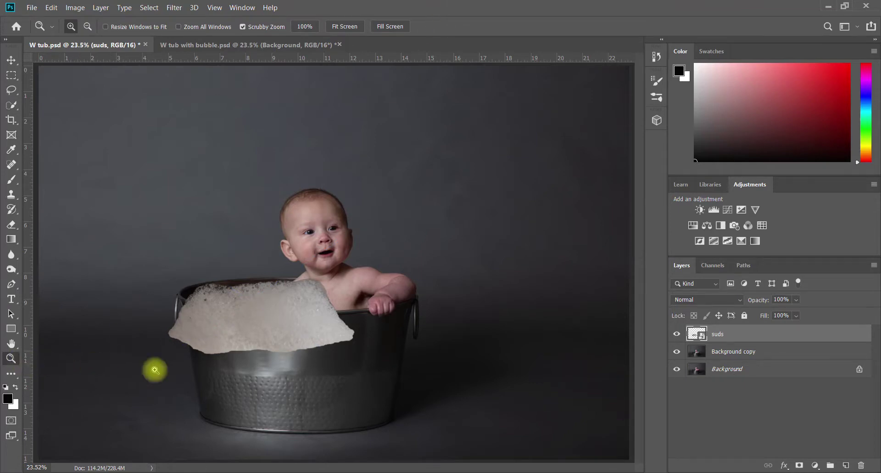
left_click_drag(192, 376, 203, 374)
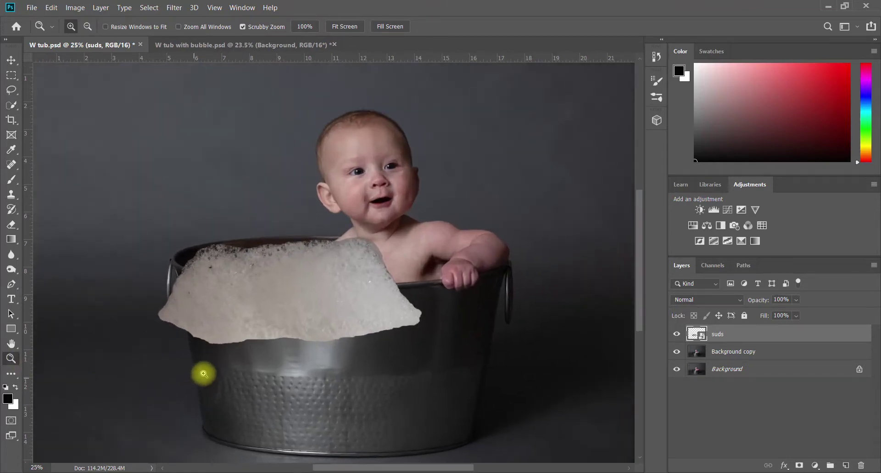
left_click(251, 305)
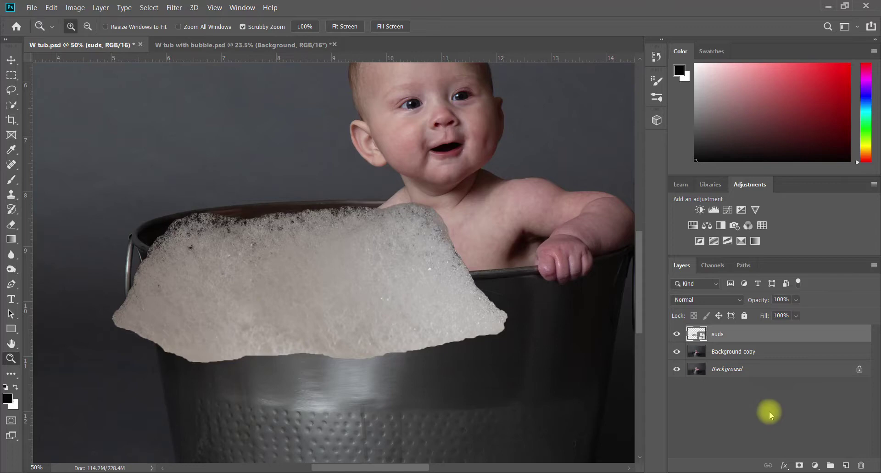
left_click(799, 465)
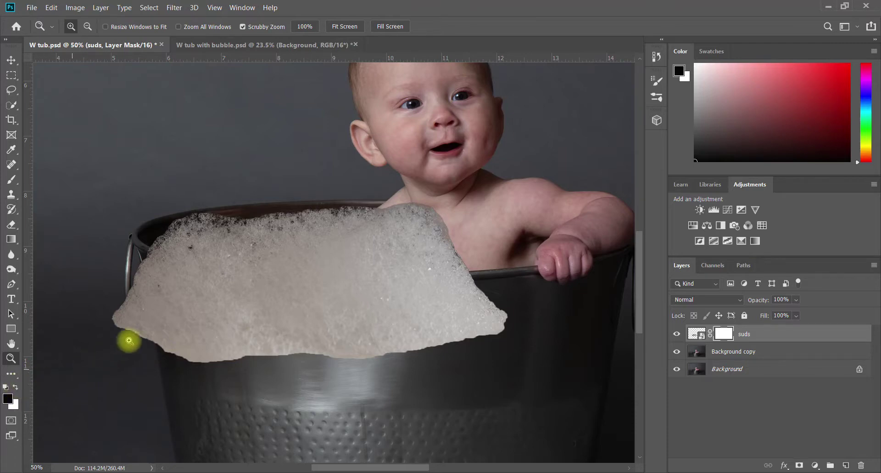
- Paint black on the suds mask below and over the tub rim and the baby's shoulder and arm
left_click(11, 180)
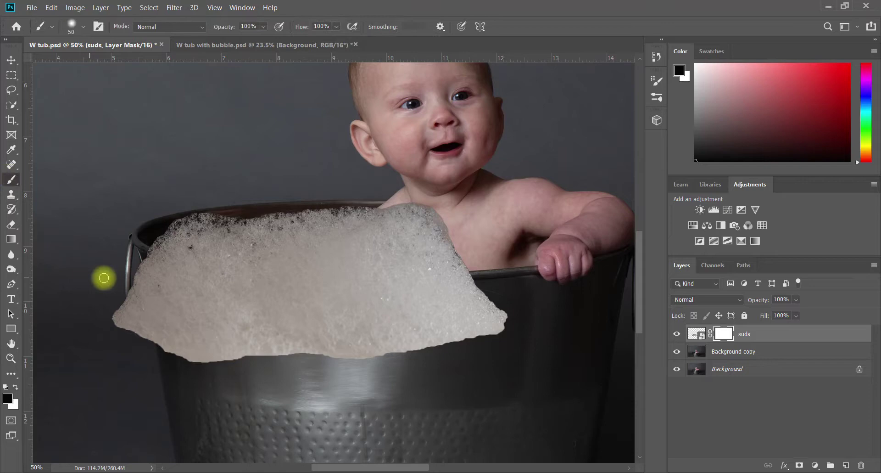
key("bracketright")
key("bracketright")
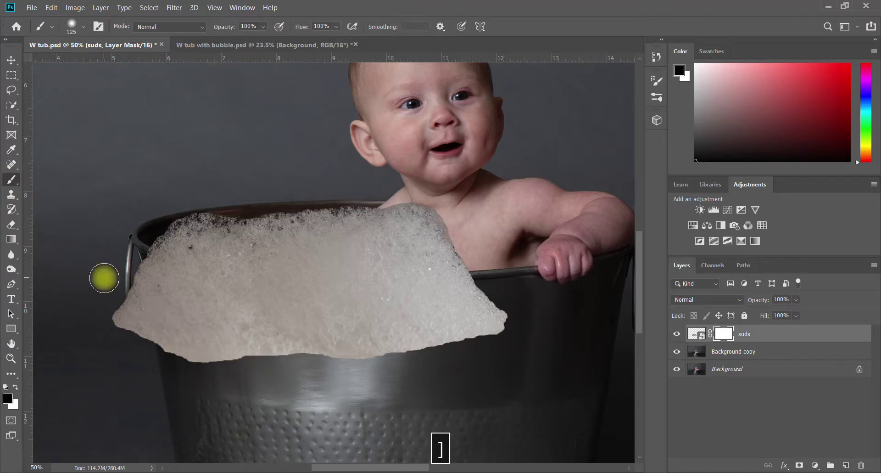
key("bracketright")
key("bracketright")
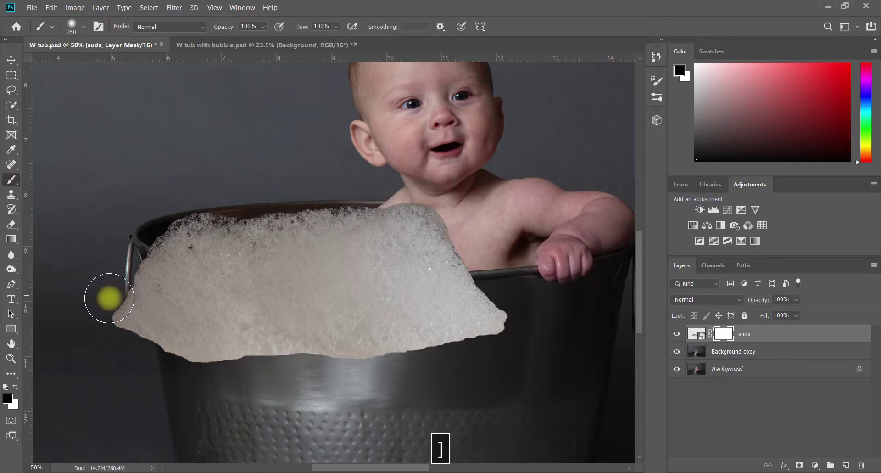
mouse_move(109, 299)
left_mouse_down()
mouse_move(143, 338)
mouse_move(134, 329)
mouse_move(262, 374)
mouse_move(202, 366)
mouse_move(236, 374)
mouse_move(480, 369)
mouse_move(463, 372)
mouse_move(488, 357)
mouse_move(471, 331)
mouse_move(479, 289)
mouse_move(460, 239)
mouse_move(429, 206)
mouse_move(434, 213)
mouse_move(394, 224)
mouse_move(397, 216)
mouse_move(377, 234)
mouse_move(403, 260)
mouse_move(431, 248)
mouse_move(425, 275)
mouse_move(464, 277)
mouse_move(407, 281)
mouse_move(361, 300)
mouse_move(375, 312)
mouse_move(332, 339)
mouse_move(334, 319)
mouse_move(366, 305)
mouse_move(182, 295)
mouse_move(134, 265)
mouse_move(223, 293)
mouse_move(400, 300)
mouse_move(236, 329)
mouse_move(142, 314)
mouse_move(215, 322)
left_mouse_up()
key("bracketleft")
key("bracketleft")
key("bracketleft")
key("bracketleft")
key("bracketleft")
key("bracketleft")
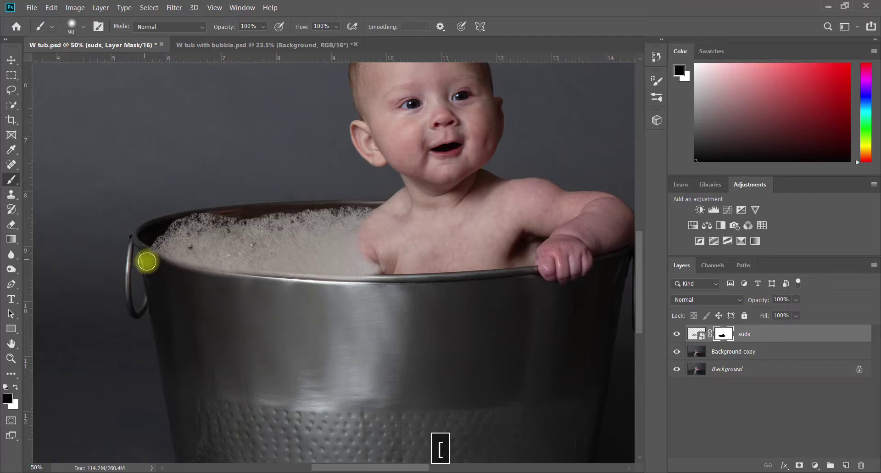
left_click_drag(146, 262, 250, 286)
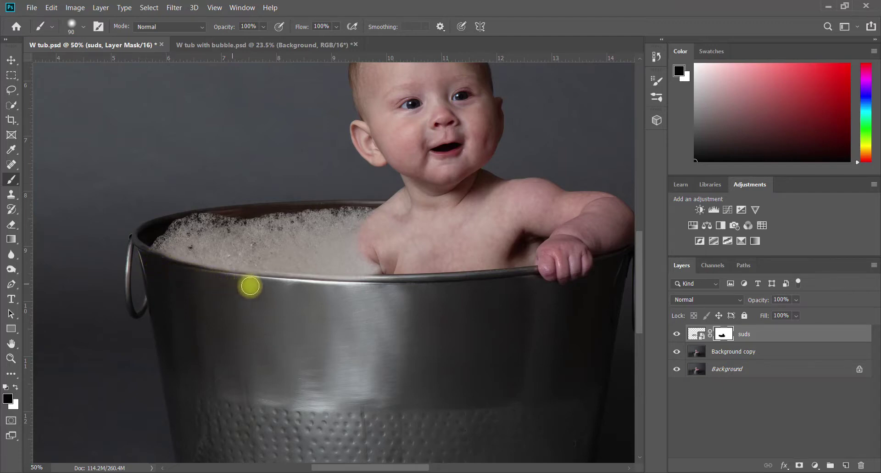
key("bracketleft")
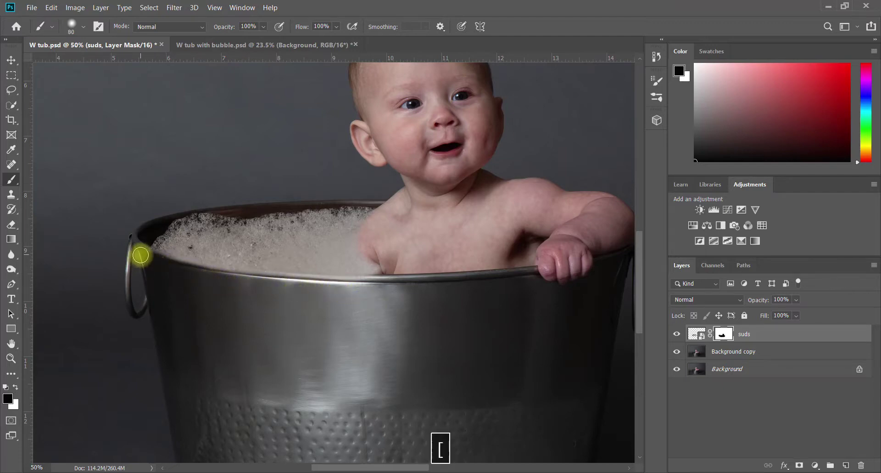
key("bracketright")
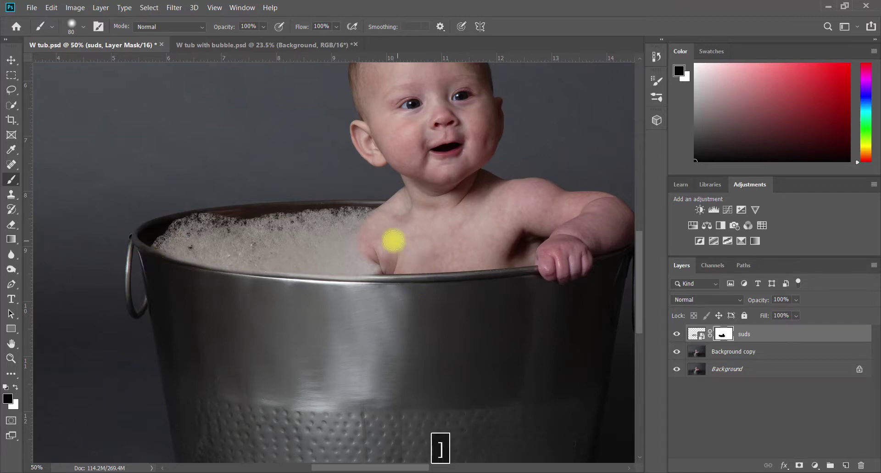
mouse_move(392, 232)
left_mouse_down()
mouse_move(391, 265)
mouse_move(391, 256)
mouse_move(382, 269)
mouse_move(433, 248)
mouse_move(389, 233)
mouse_move(382, 269)
mouse_move(409, 231)
mouse_move(370, 248)
mouse_move(371, 262)
mouse_move(377, 244)
mouse_move(394, 244)
mouse_move(402, 230)
mouse_move(415, 252)
left_mouse_up()
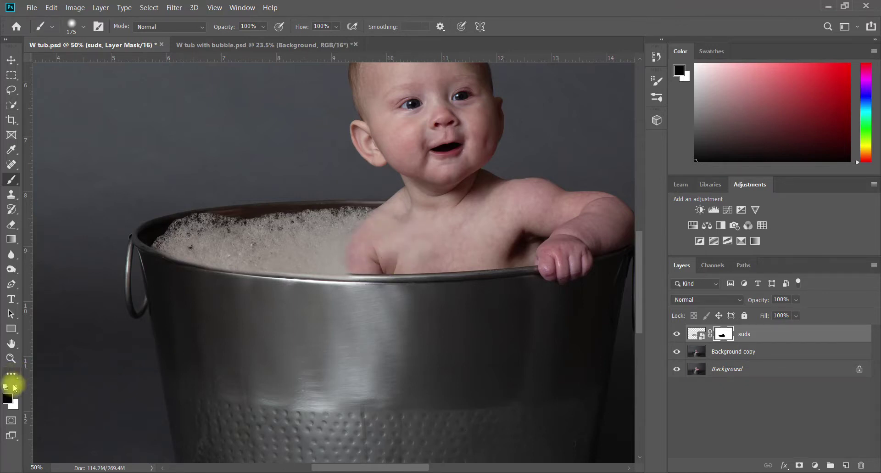
left_click(11, 357)
left_click(343, 27)
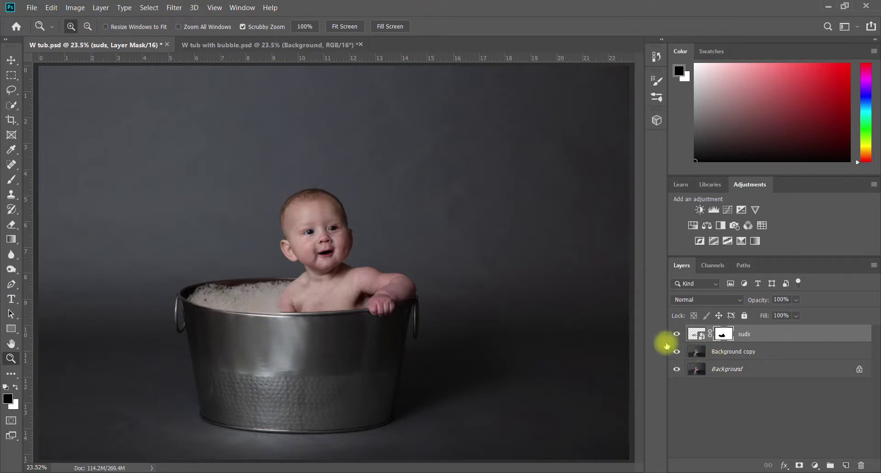
left_click_drag(217, 314, 217, 312)
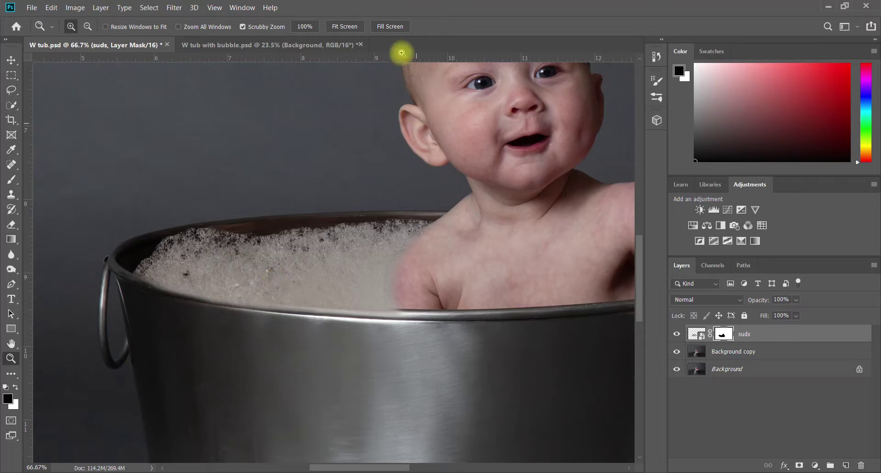
left_click(354, 26)
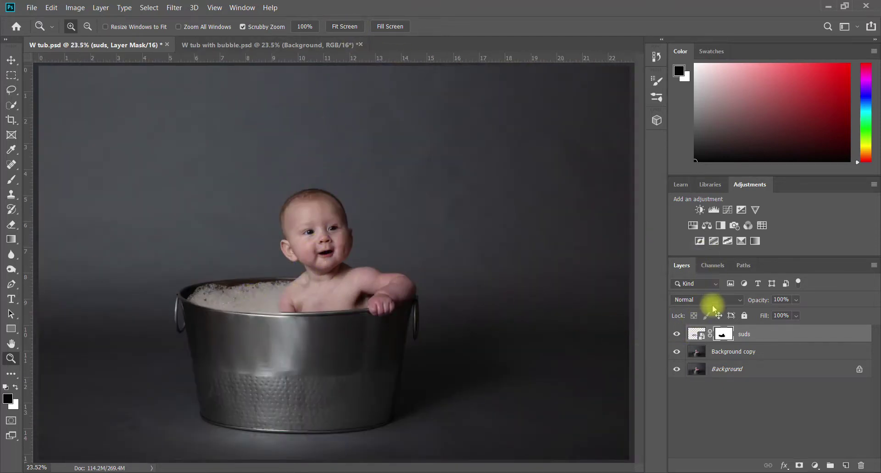
left_click(677, 335)
left_click(677, 335)
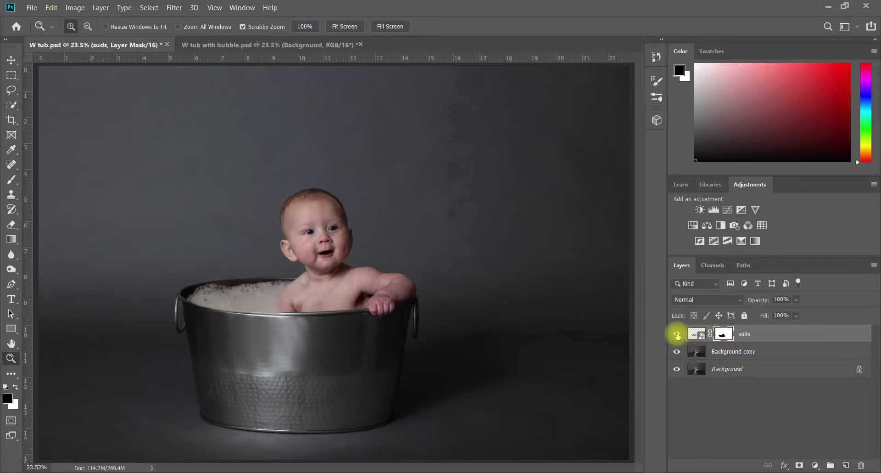
- Add a Hue/Saturation adjustment above the suds with Saturation at -95, turning the foam near-white
left_click(693, 225)
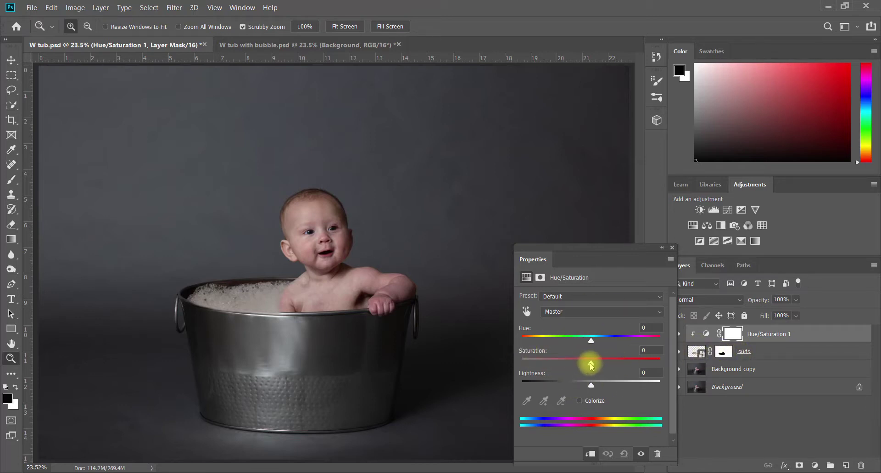
left_click_drag(591, 365, 523, 361)
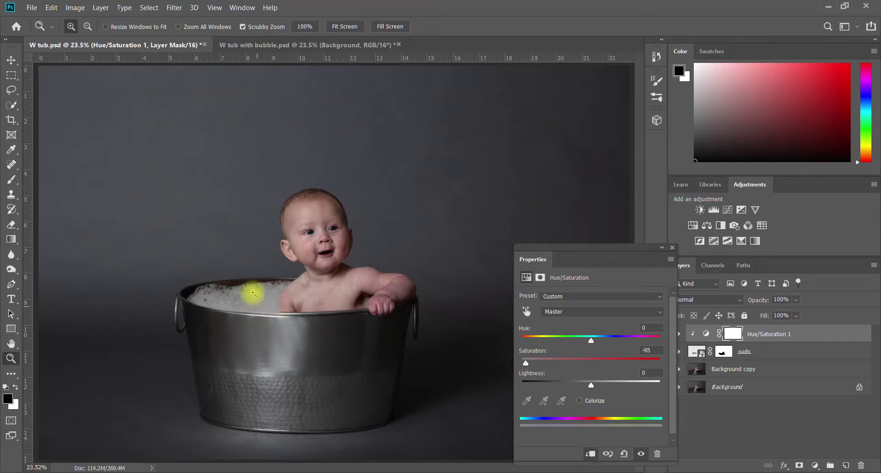
left_click(673, 247)
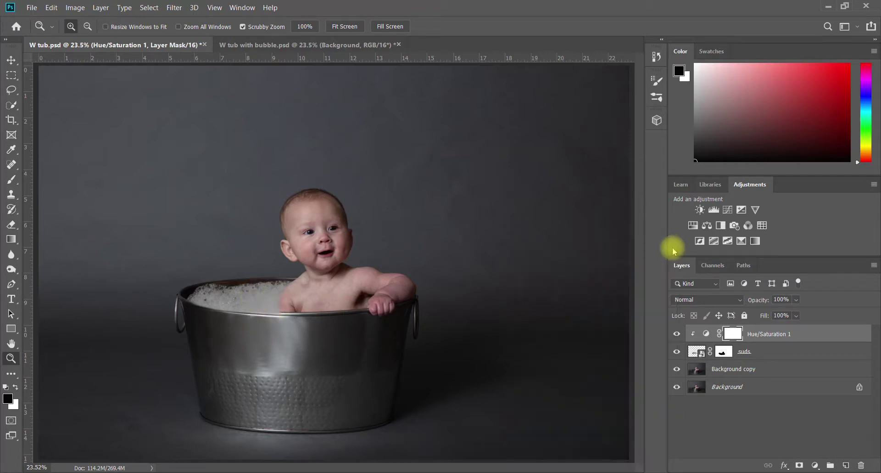
- Zoom into the foam and toggle Hue/Saturation 1 on and off to compare, then fit the image
left_click_drag(198, 295, 543, 319)
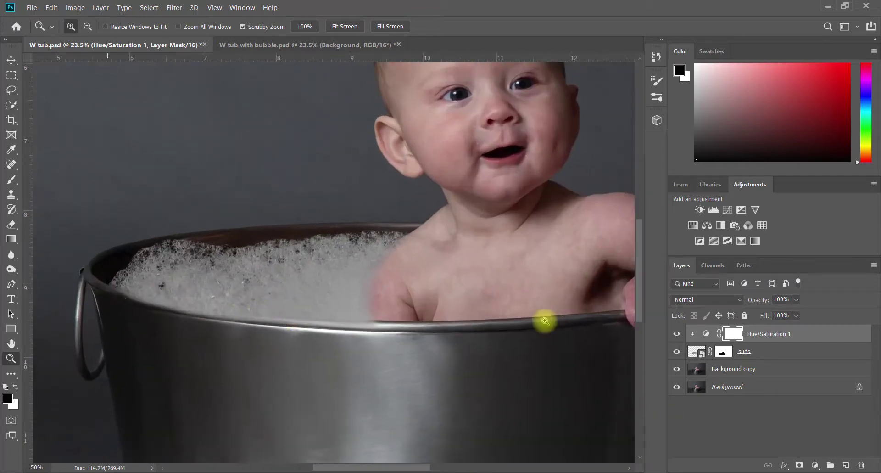
left_click(678, 335)
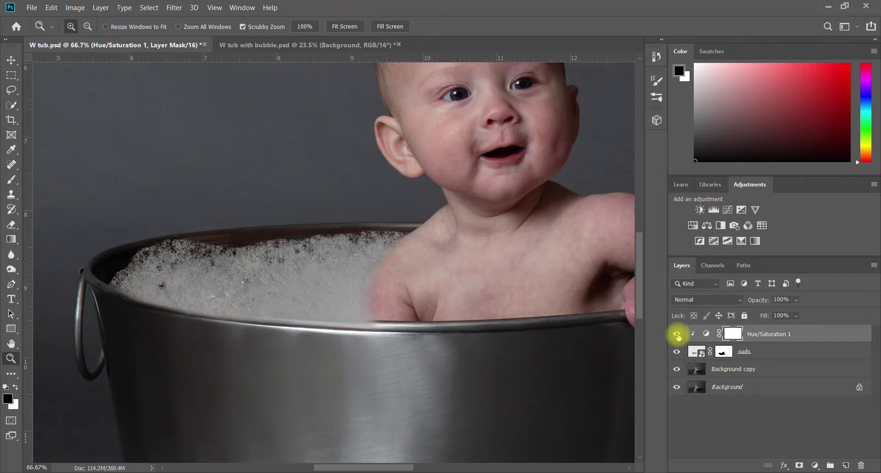
left_click(678, 335)
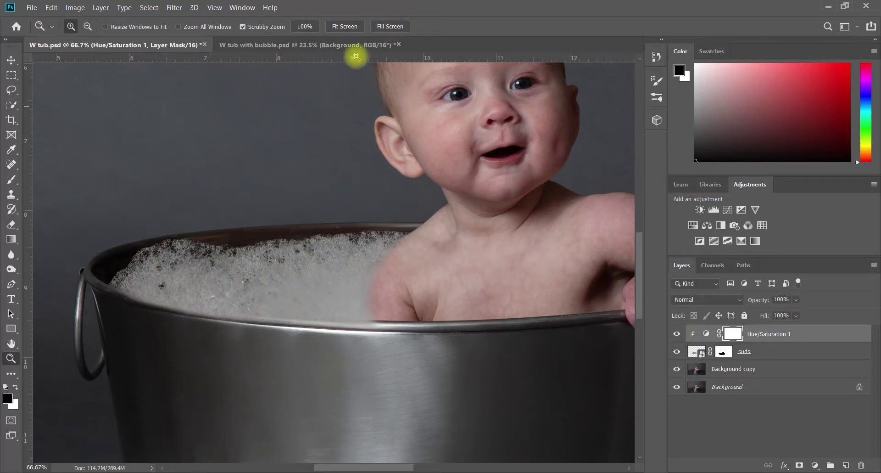
left_click(345, 25)
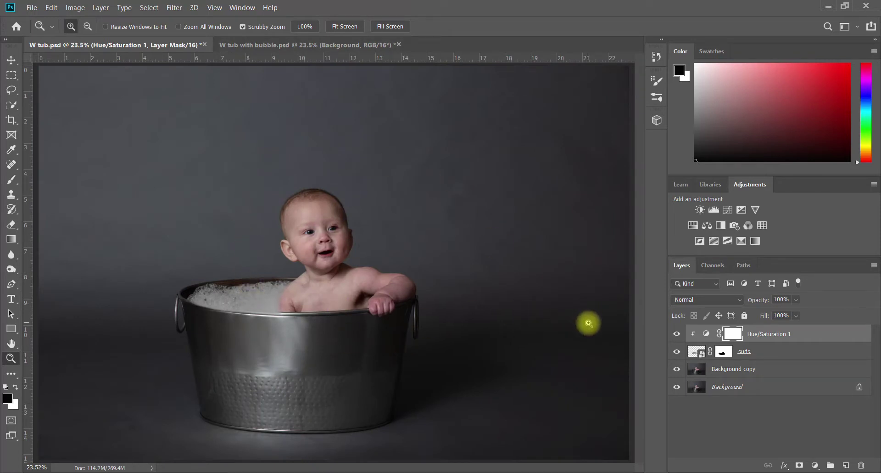
left_click(676, 335)
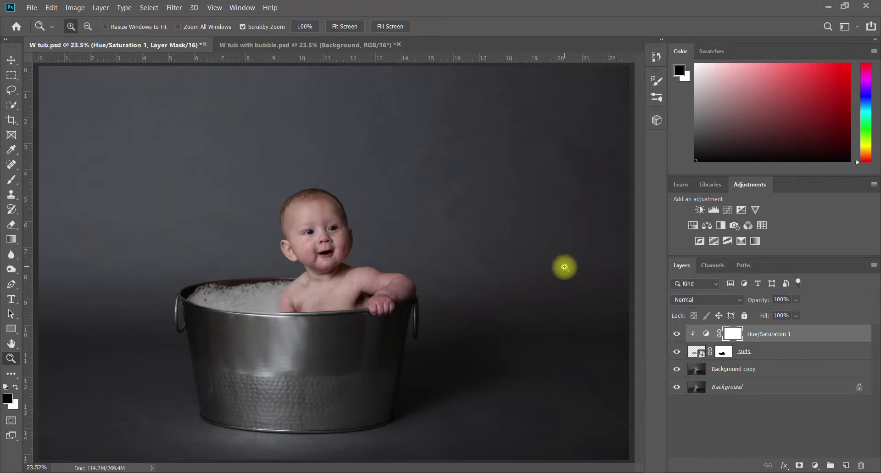
left_click(29, 9)
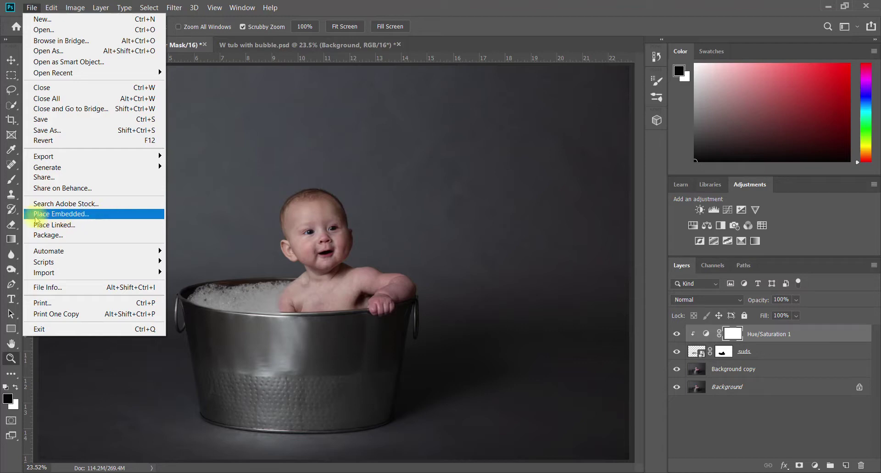
- Place the 'bubble individual' image as an embedded layer
left_click(95, 217)
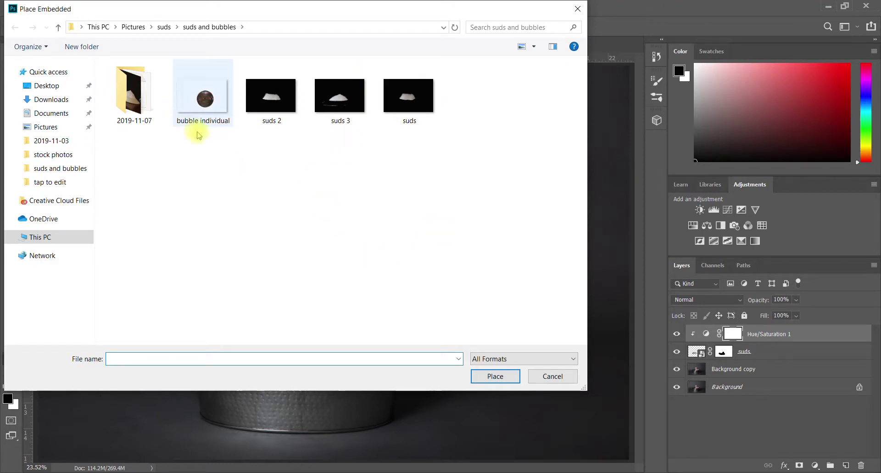
left_click(209, 99)
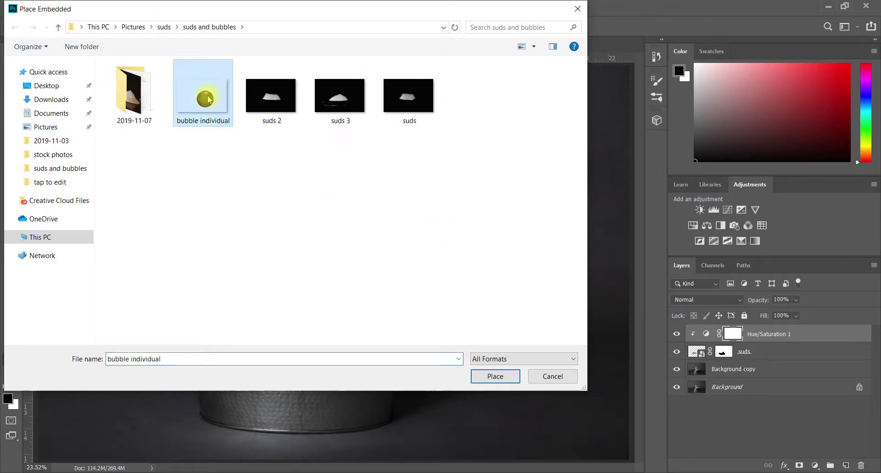
left_click(511, 377)
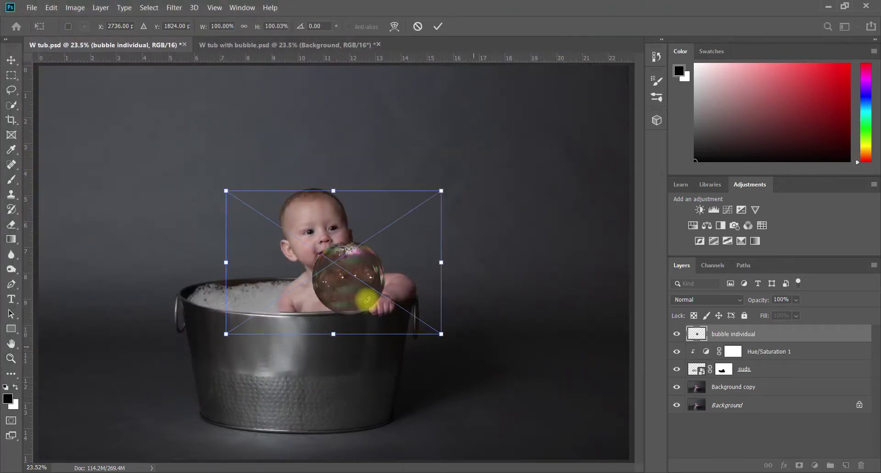
- Scale the bubble to about 72.5% and position it right of the baby's head, then commit
left_click_drag(365, 263, 413, 191)
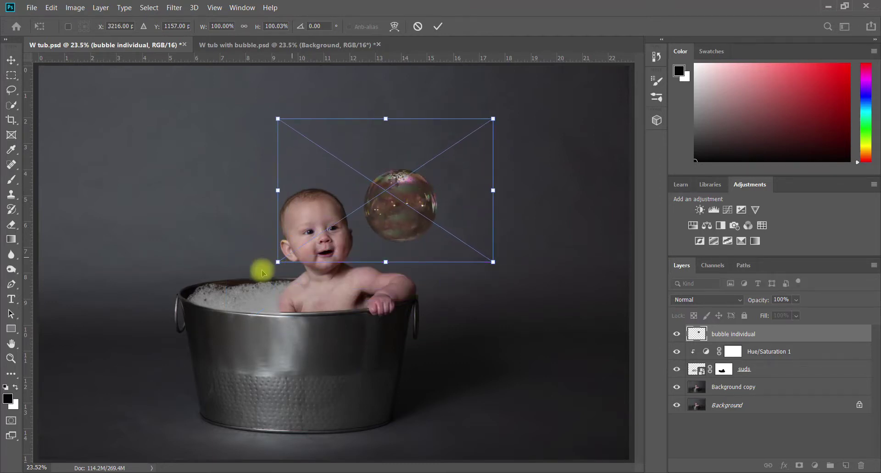
left_click_drag(277, 262, 322, 241)
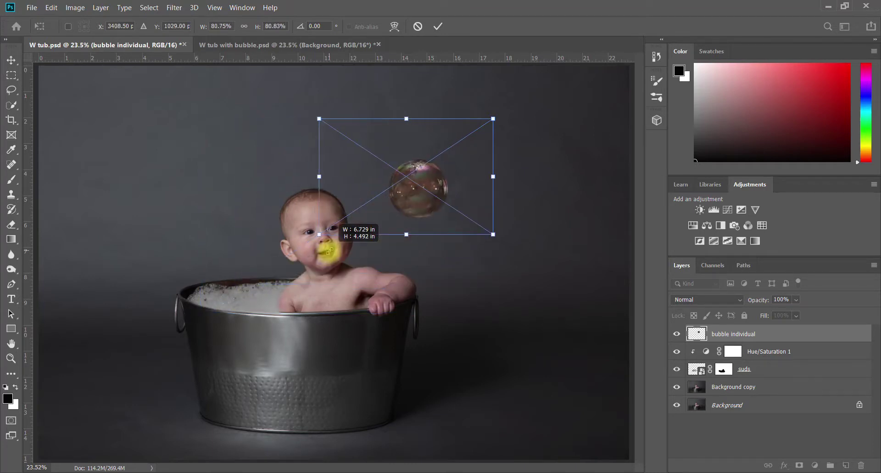
left_click_drag(417, 210, 398, 223)
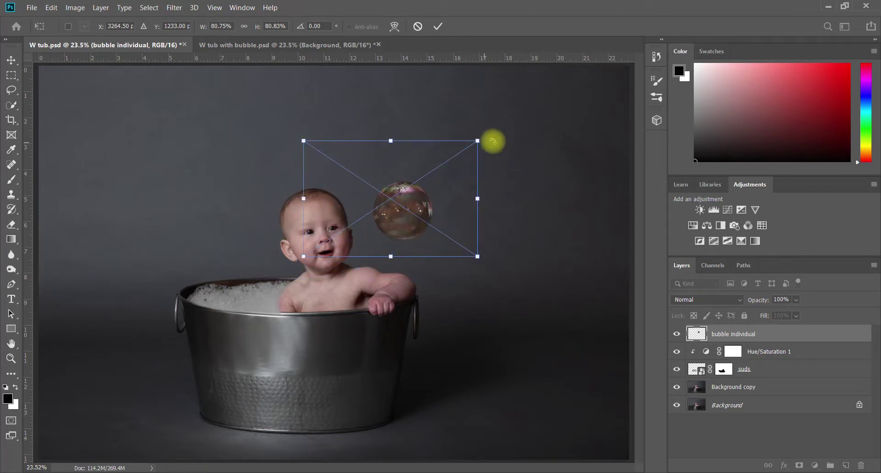
left_click_drag(479, 143, 471, 170)
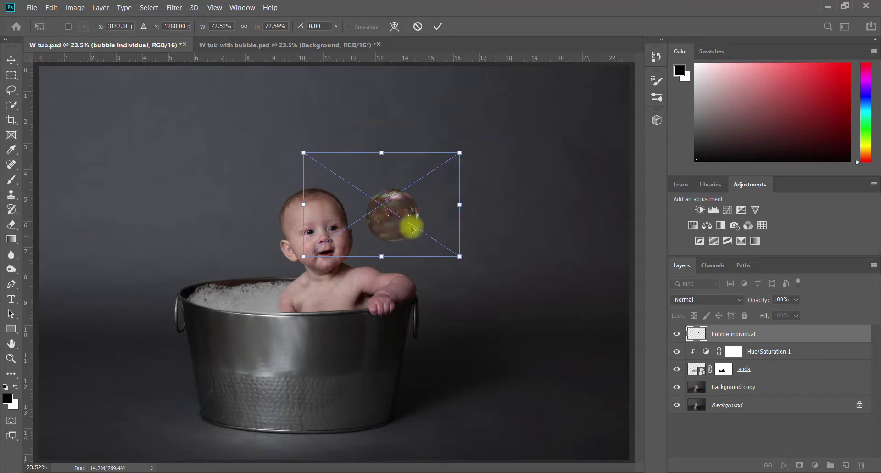
mouse_move(410, 234)
left_mouse_down()
mouse_move(422, 252)
mouse_move(403, 213)
mouse_move(422, 237)
mouse_move(397, 241)
mouse_move(404, 244)
left_mouse_up()
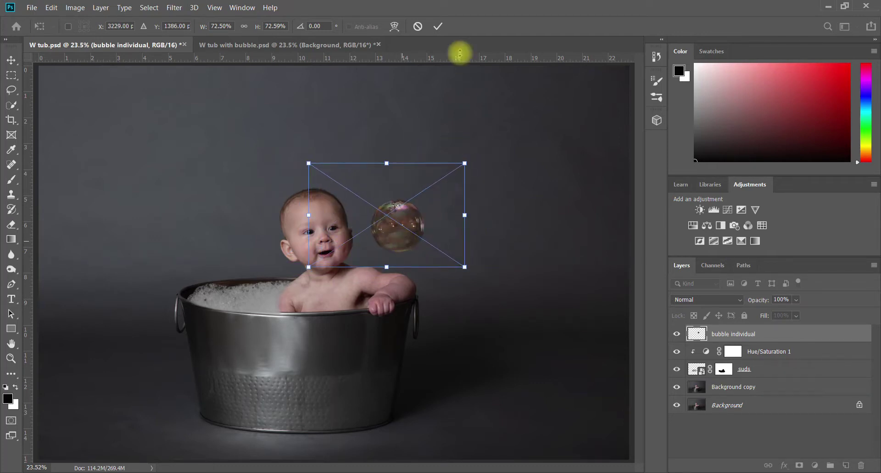
left_click(438, 26)
key("z")
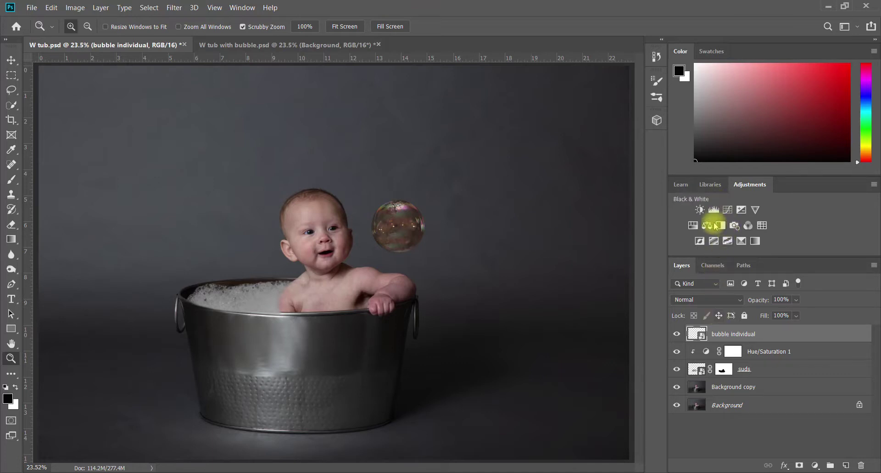
- Add a second Hue/Saturation clipped to the bubble individual layer, with Saturation at -32
left_click(693, 225)
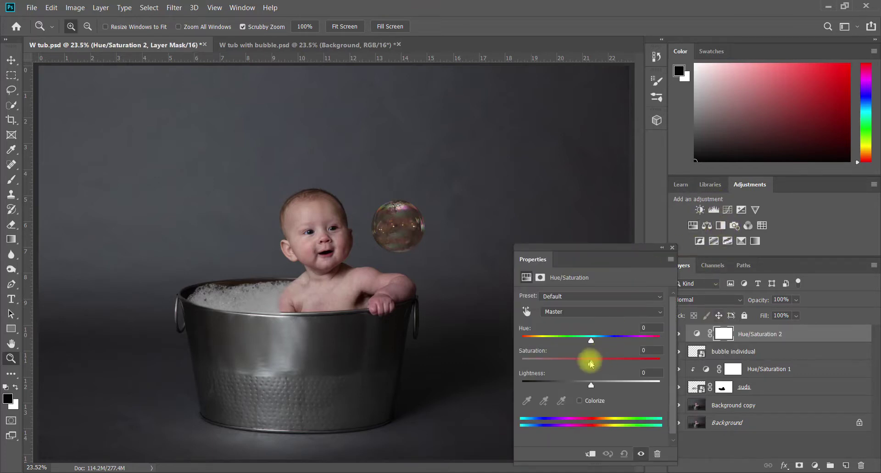
left_click_drag(561, 366, 578, 368)
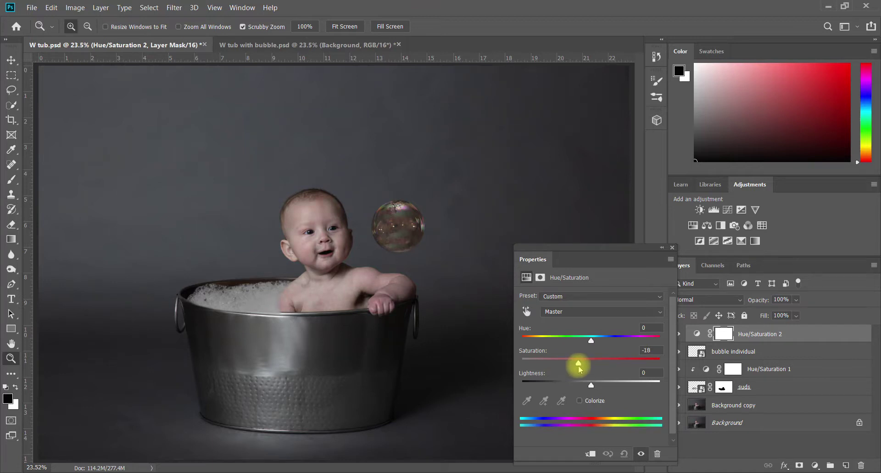
left_click(591, 453)
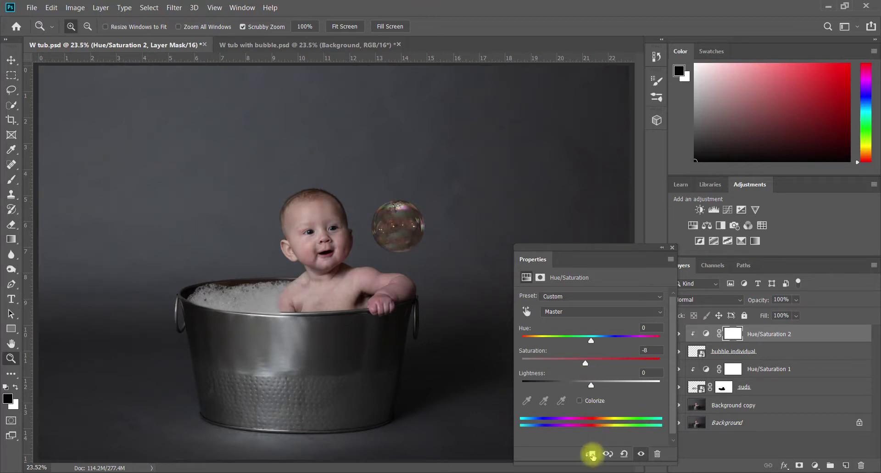
mouse_move(585, 366)
left_mouse_down()
mouse_move(581, 357)
mouse_move(621, 357)
mouse_move(573, 356)
mouse_move(596, 363)
mouse_move(571, 371)
left_mouse_up()
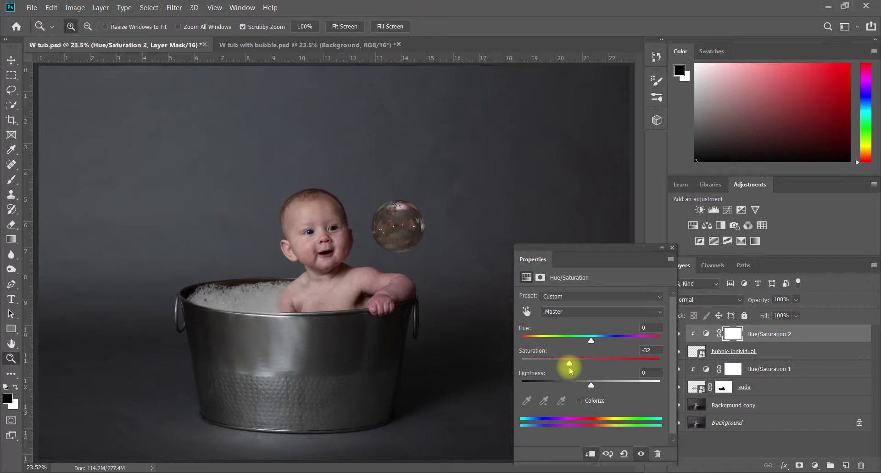
left_click(673, 247)
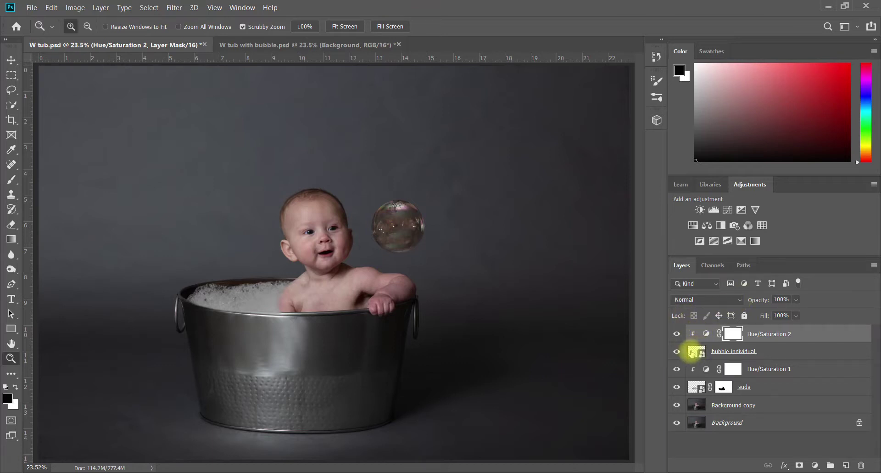
- Set the bubble individual layer's blend mode to Lighten
left_click(692, 353)
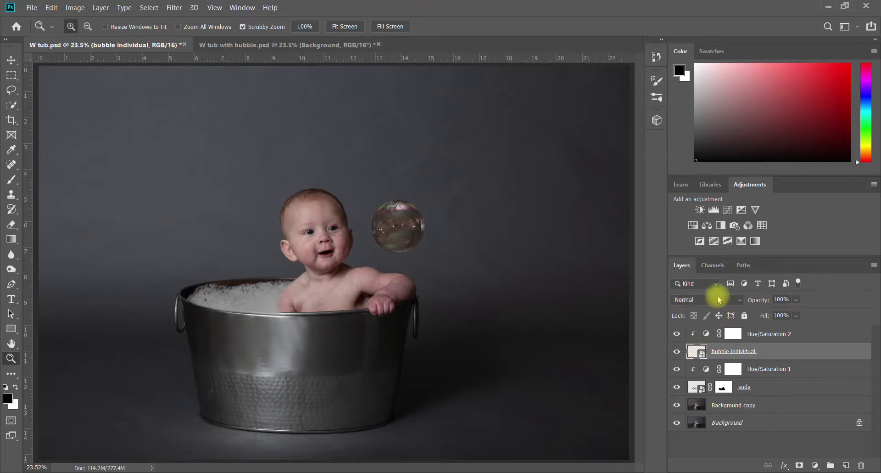
left_click(741, 302)
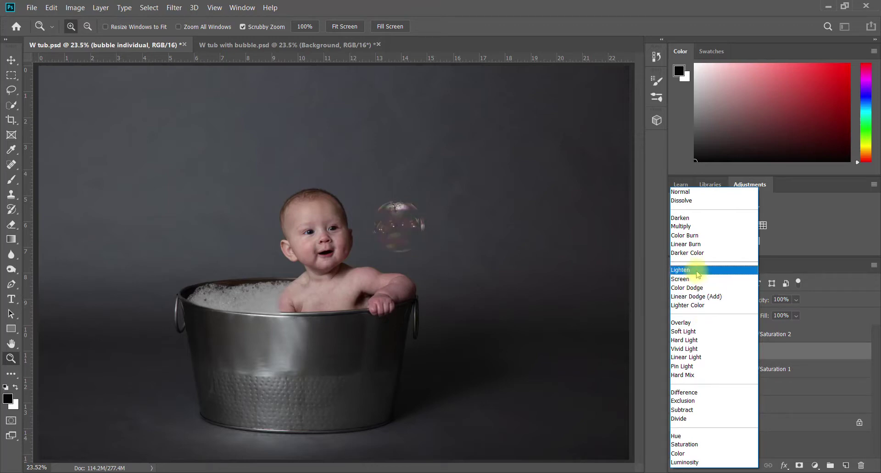
left_click(698, 274)
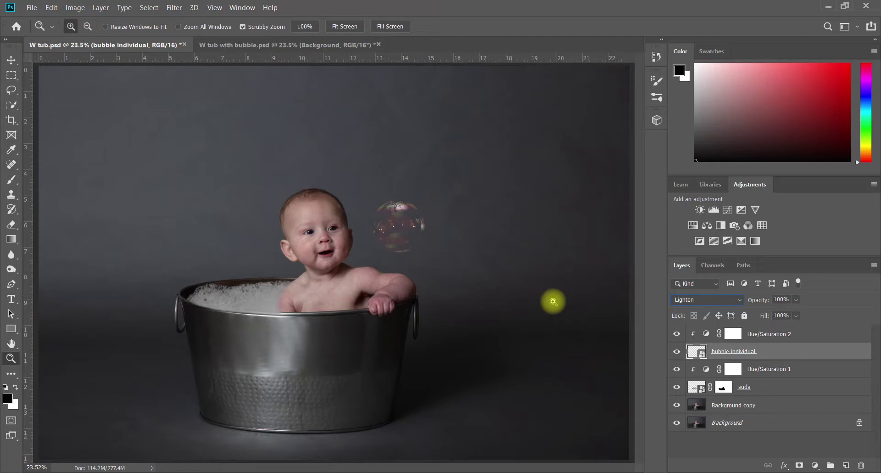
- Move the bubble down against the tub's left front side
left_click(10, 60)
left_click(399, 215)
left_click_drag(399, 216, 219, 338)
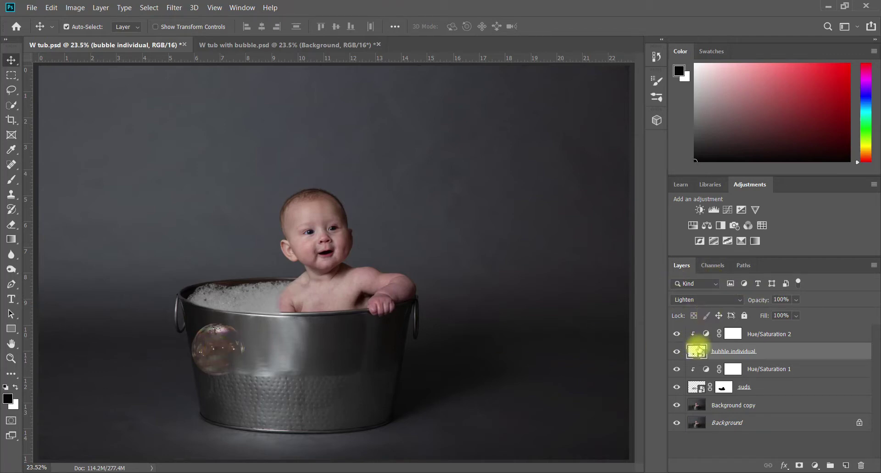
- Keep the bubble on Lighten blending and move it up onto the suds at the tub's rim
left_click(732, 300)
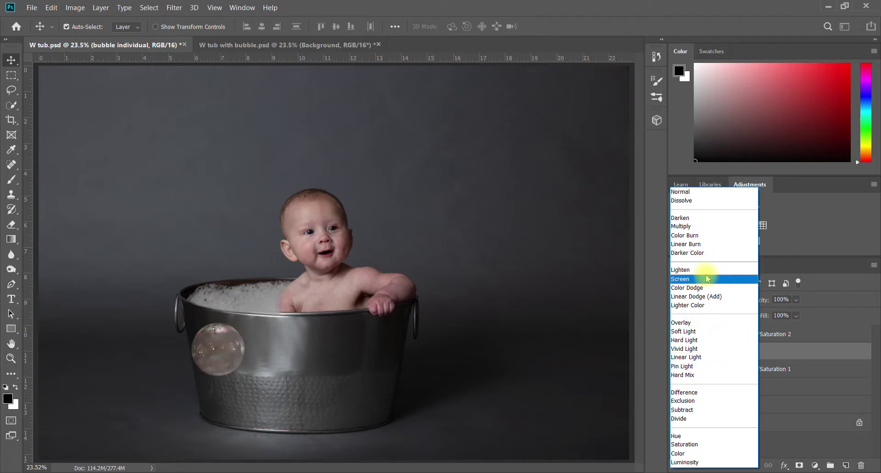
left_click(725, 270)
left_click_drag(210, 344, 236, 277)
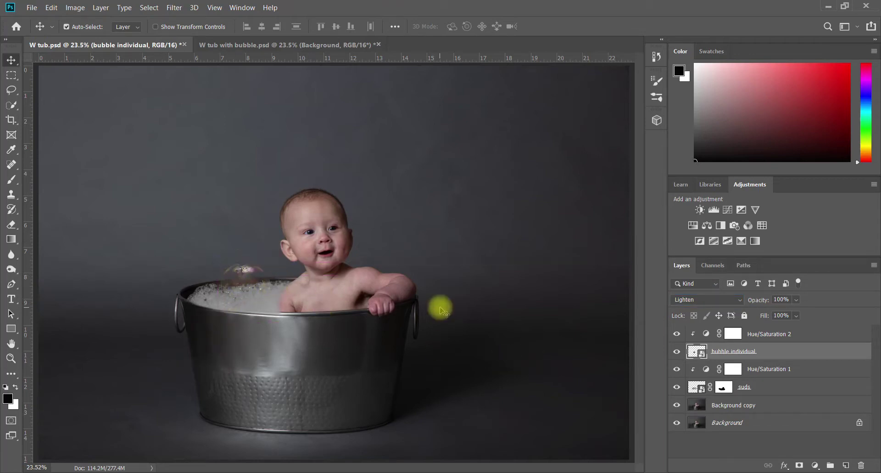
- Scale the bubble down to about 58% and nudge it up-left onto the suds
key("ctrl+t")
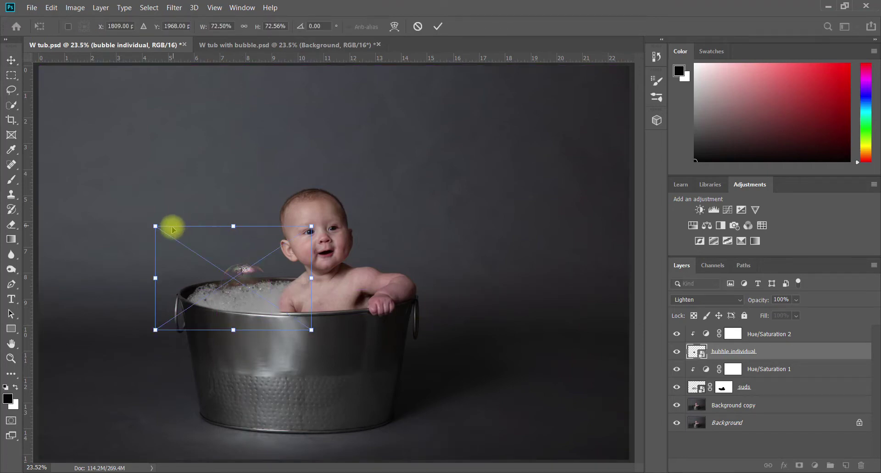
left_click_drag(154, 226, 180, 252)
mouse_move(262, 285)
left_mouse_down()
mouse_move(260, 263)
mouse_move(257, 273)
left_mouse_up()
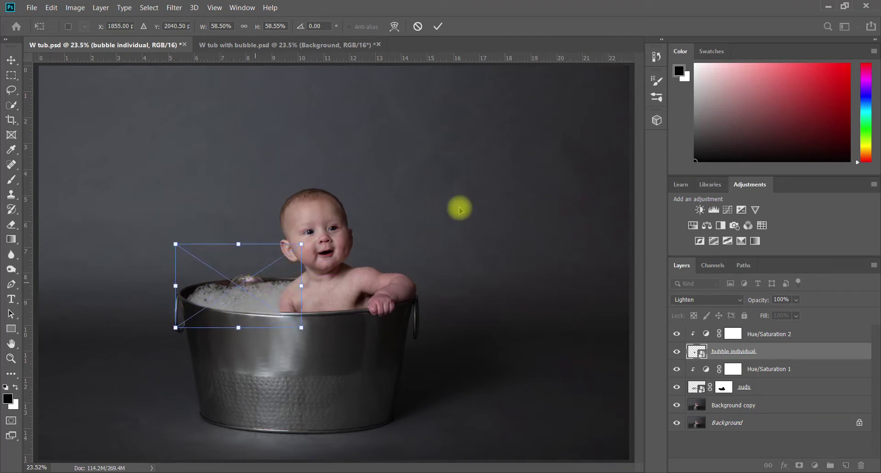
left_click(438, 26)
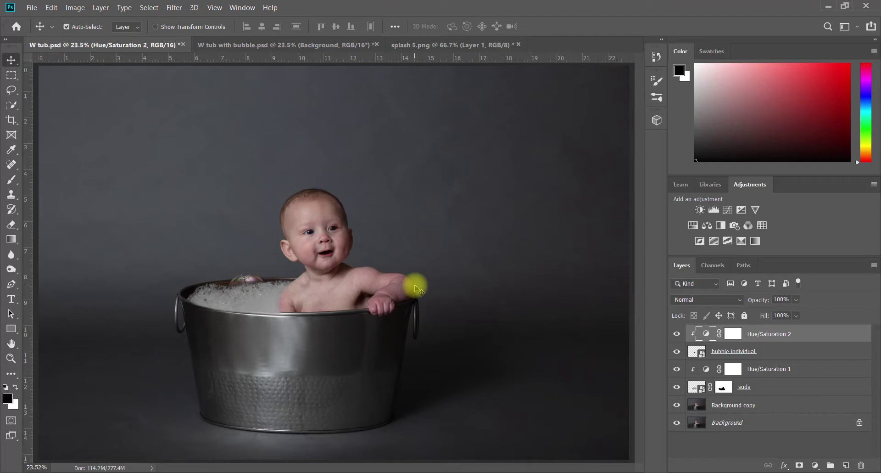
- Drag the splash from splash 5.png into W tub.psd as Layer 1, accepting the bit-depth warning
left_click(435, 46)
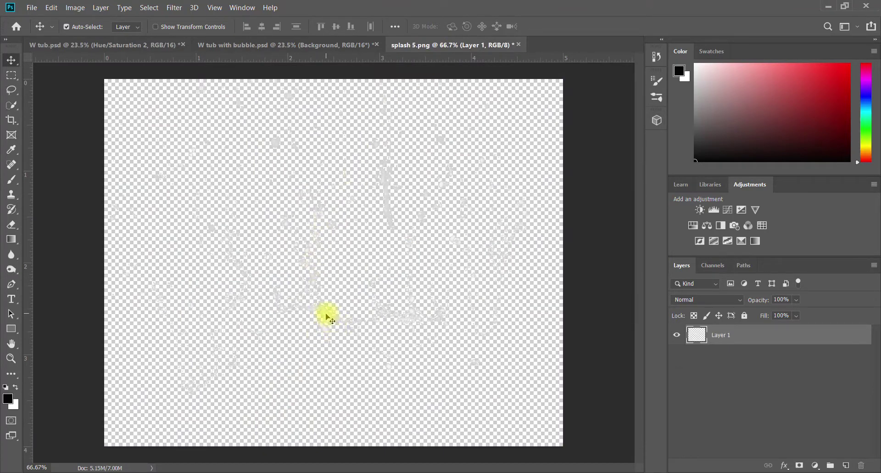
left_click_drag(325, 316, 205, 147)
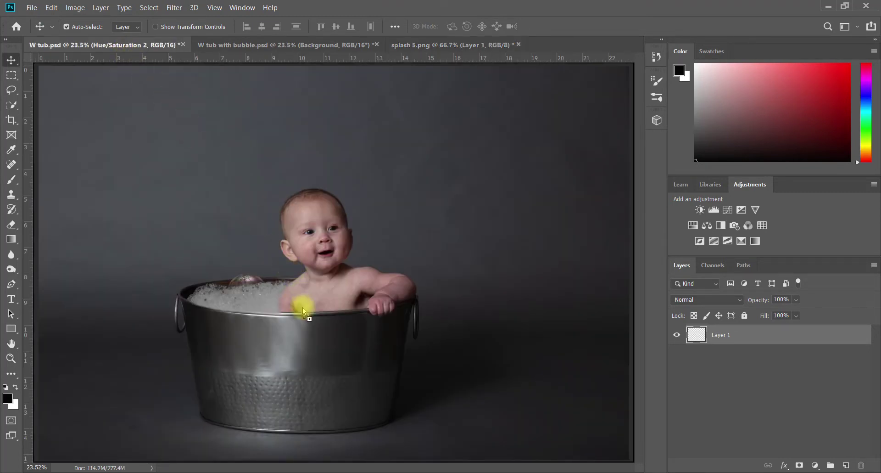
left_click_drag(302, 307, 302, 307)
left_click(457, 200)
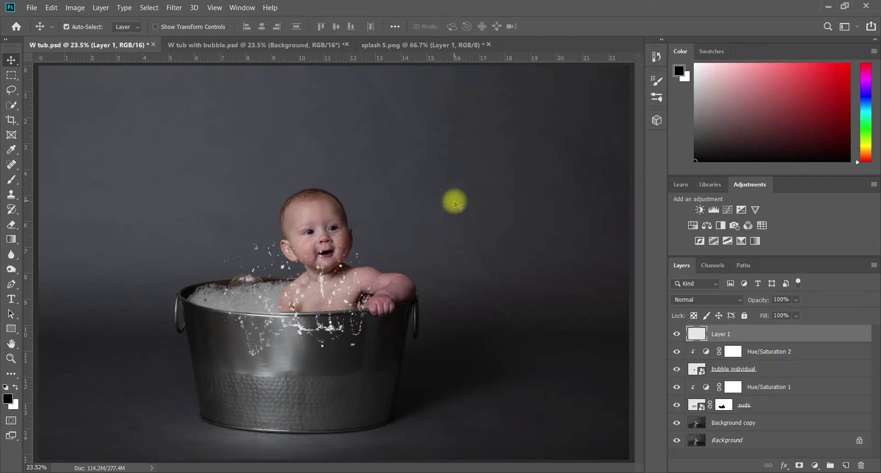
left_click_drag(323, 328, 319, 322)
key("ctrl+z")
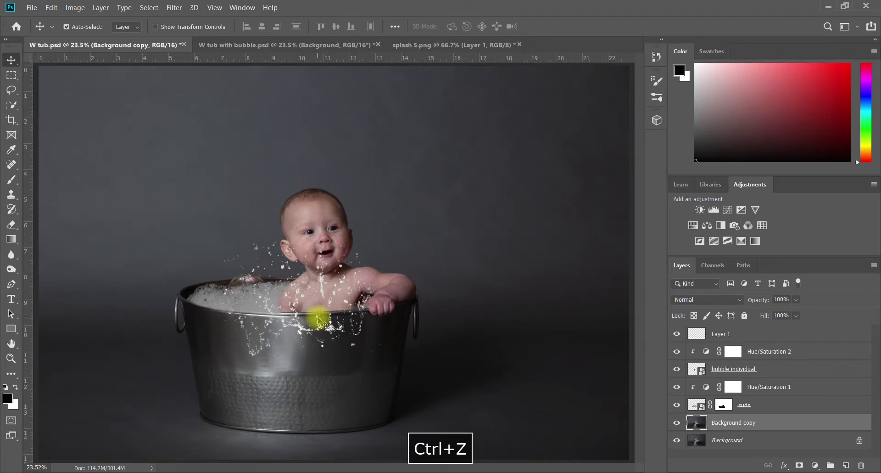
left_click(698, 337)
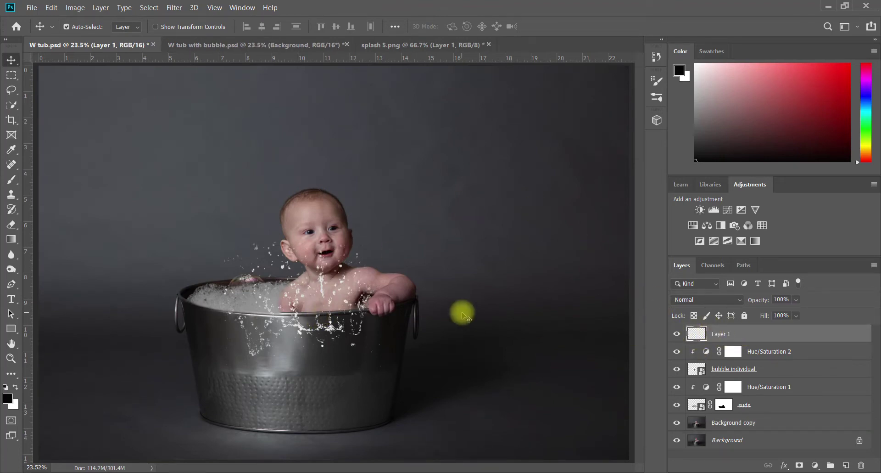
- Rotate the splash about 180° and move it down over the tub's front
key("ctrl+t")
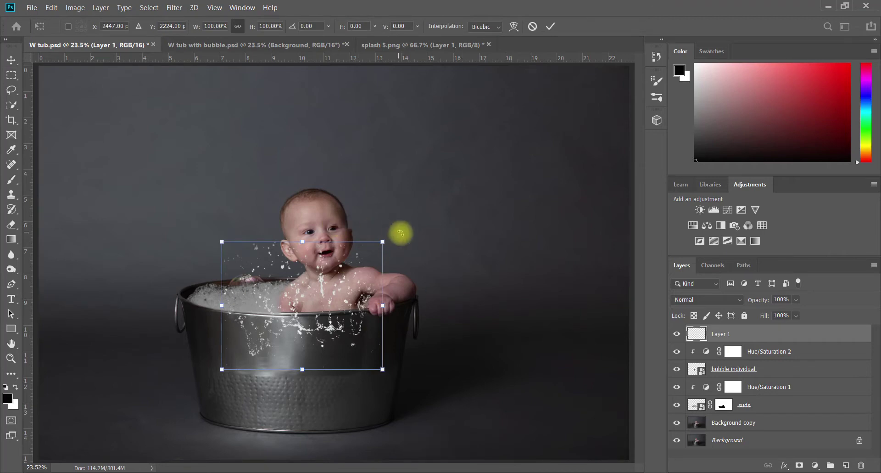
left_click_drag(408, 249, 218, 368)
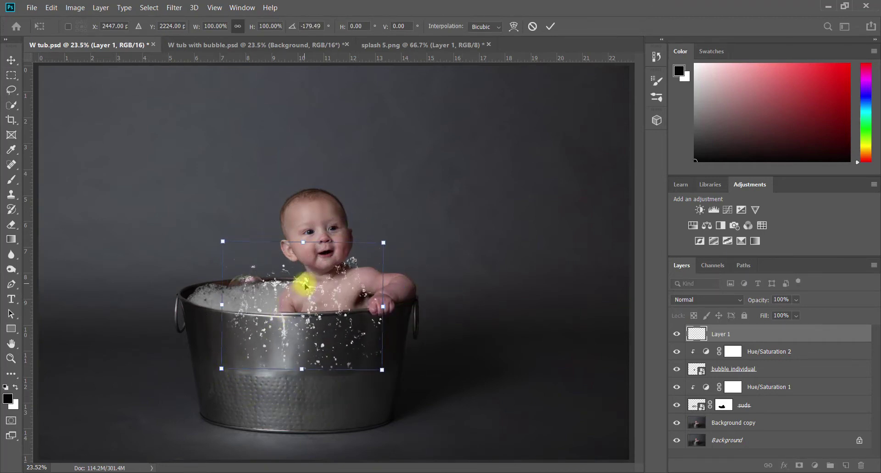
left_click_drag(305, 285, 287, 314)
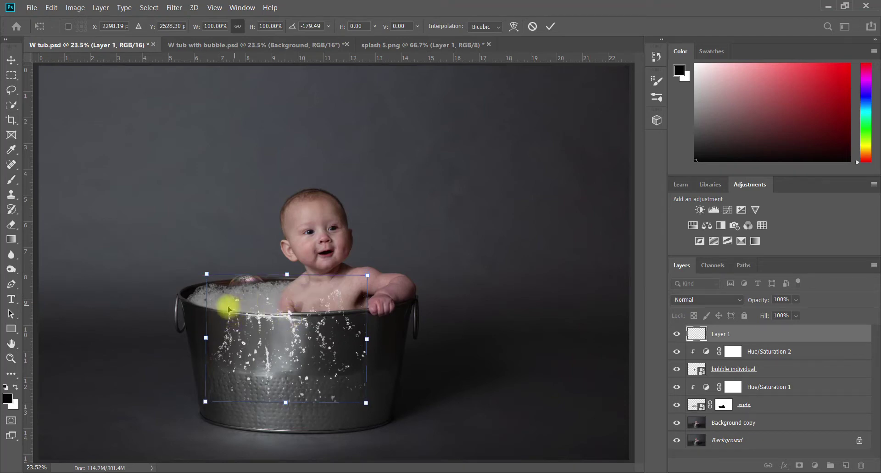
left_click(550, 28)
left_click(737, 300)
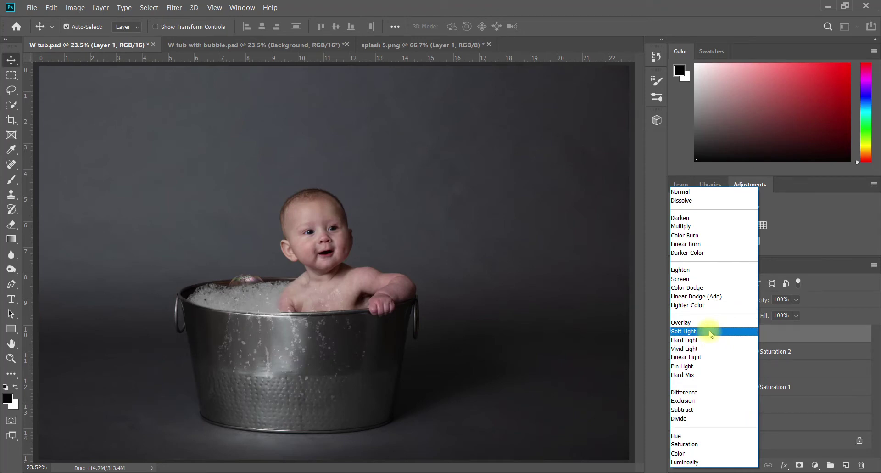
- Set the splash Layer 1 to Soft Light blending and toggle its visibility to compare
left_click(709, 332)
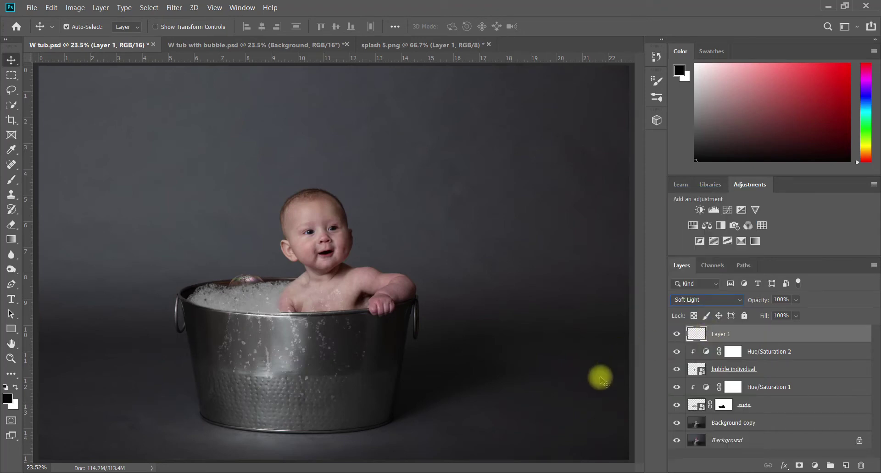
left_click(797, 300)
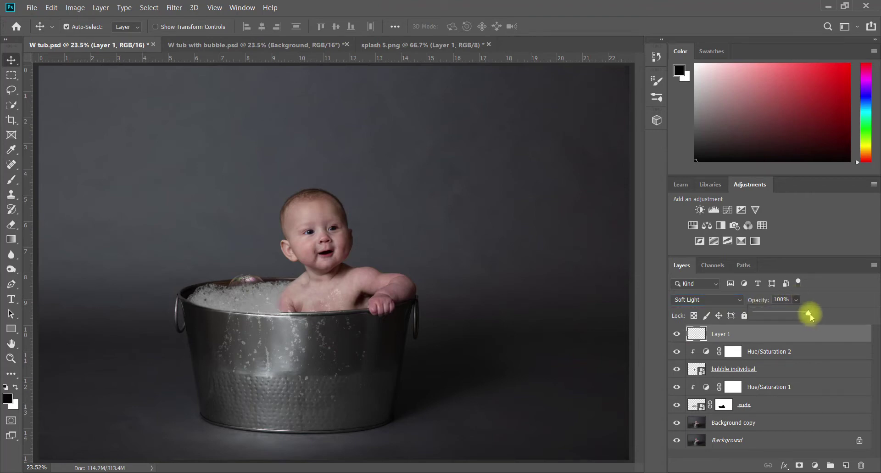
mouse_move(809, 314)
left_mouse_down()
mouse_move(775, 312)
mouse_move(810, 313)
left_mouse_up()
left_click(677, 334)
left_click(678, 335)
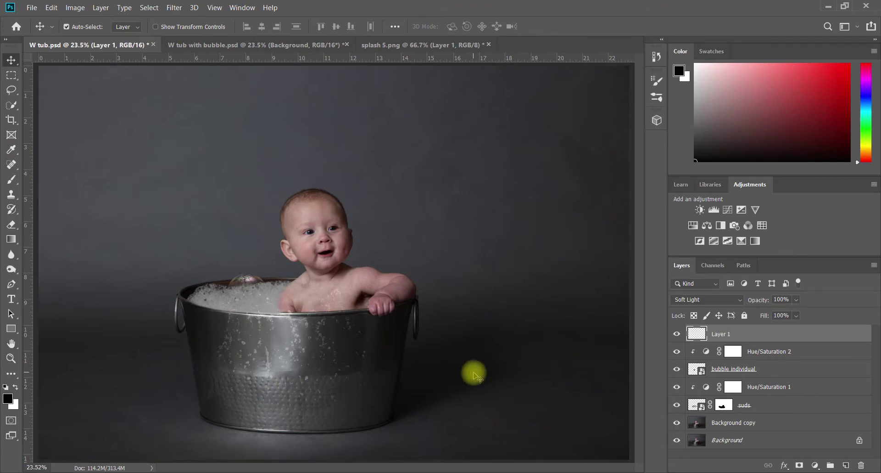
- Widen the splash toward the tub's left side
key("ctrl+t")
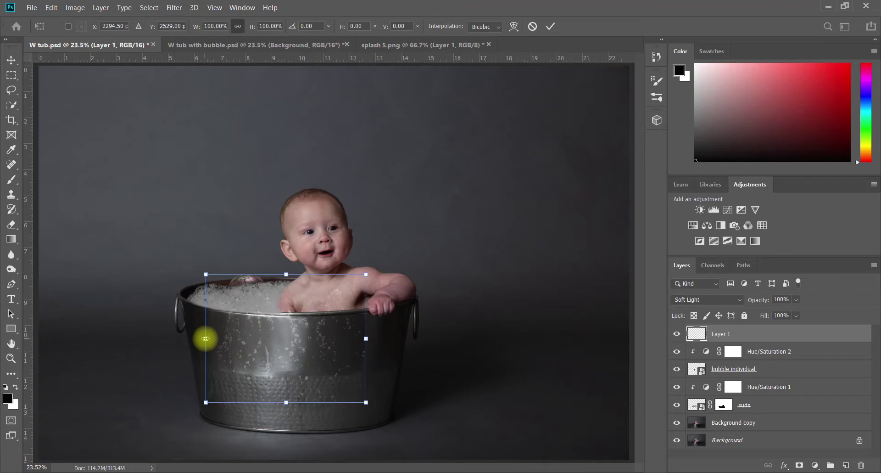
left_click_drag(205, 338, 176, 338)
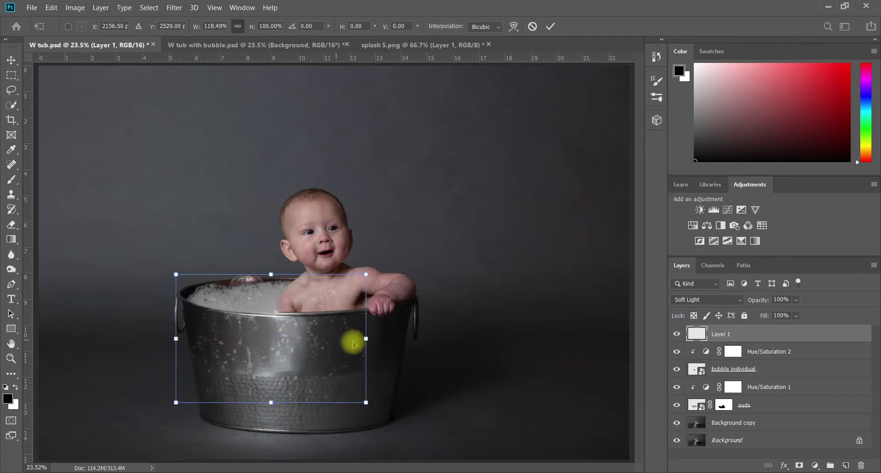
left_click(550, 26)
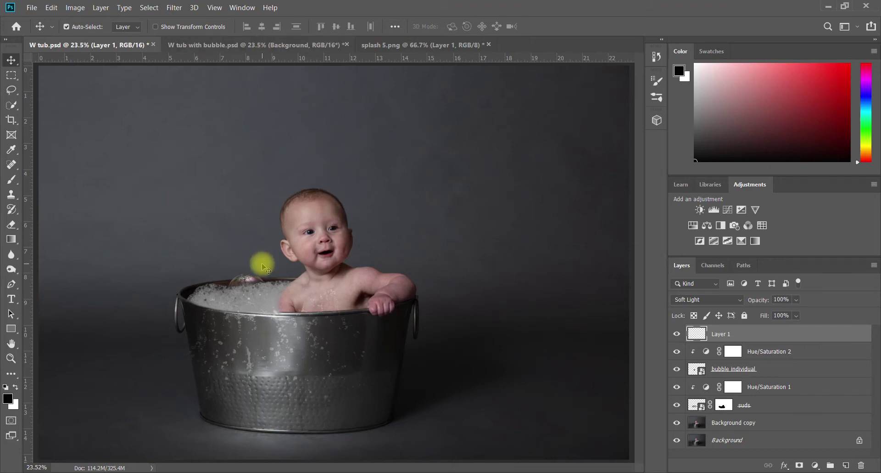
- Bring up the finished W tub with bubble.psd image as a reference
key("F9")
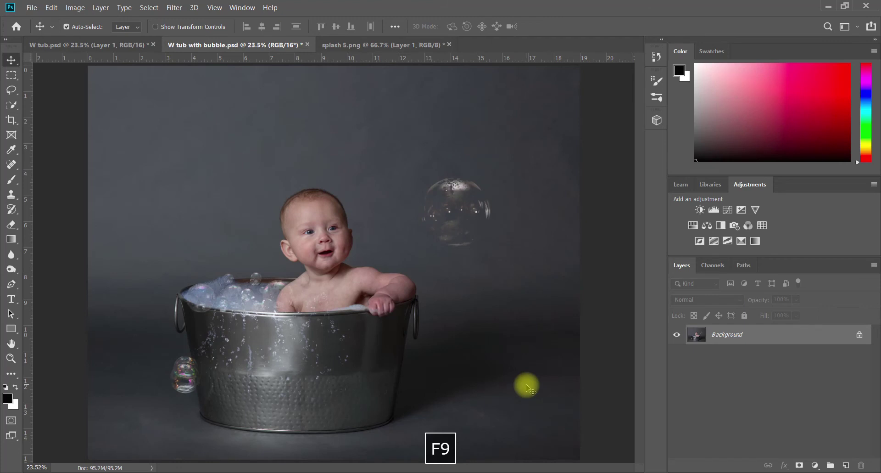